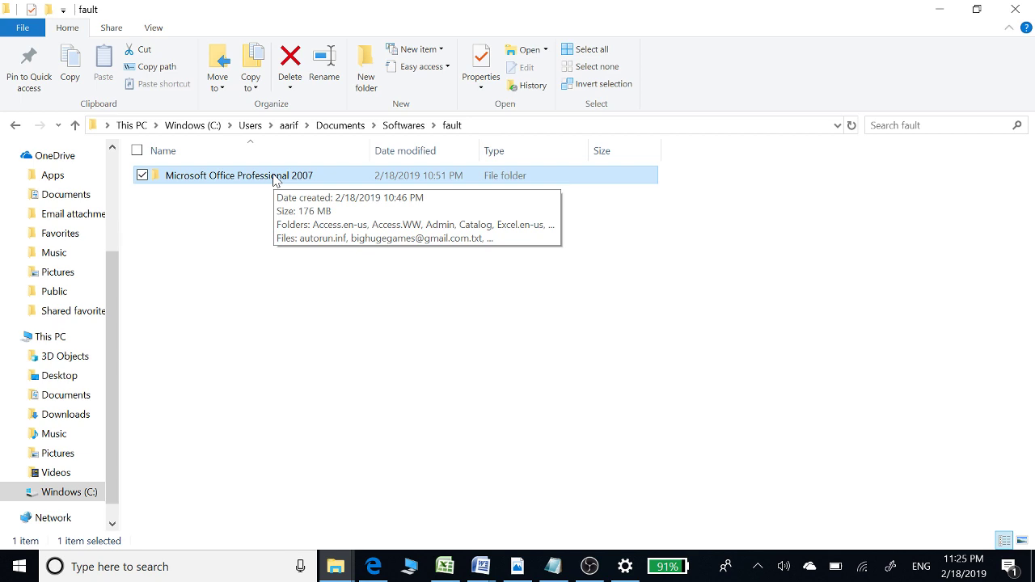
Open the Microsoft Office Professional 2007 folder and dismiss the language-not-supported setup error
double_click(274, 176)
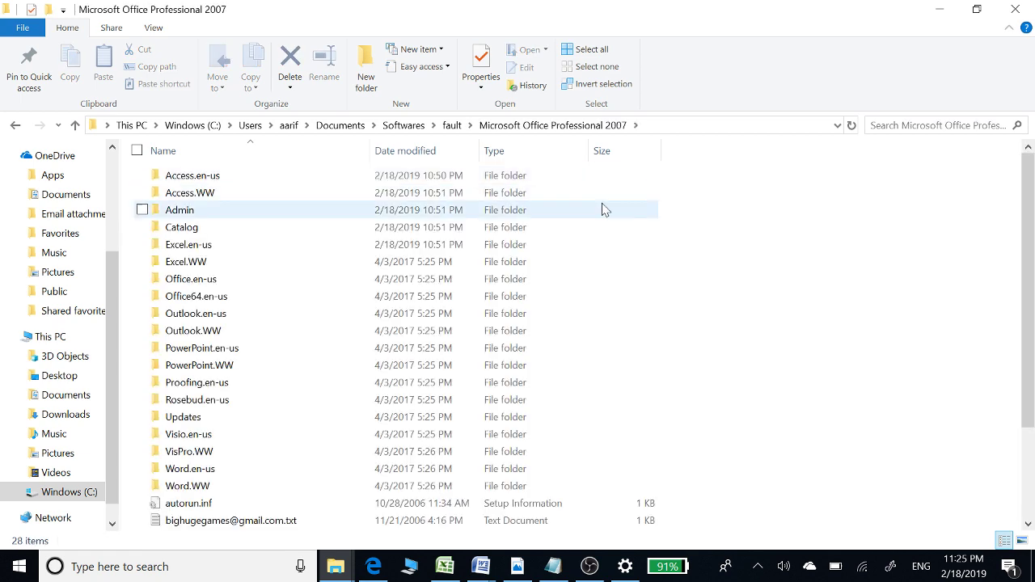
scroll(1021, 260, "down", 3)
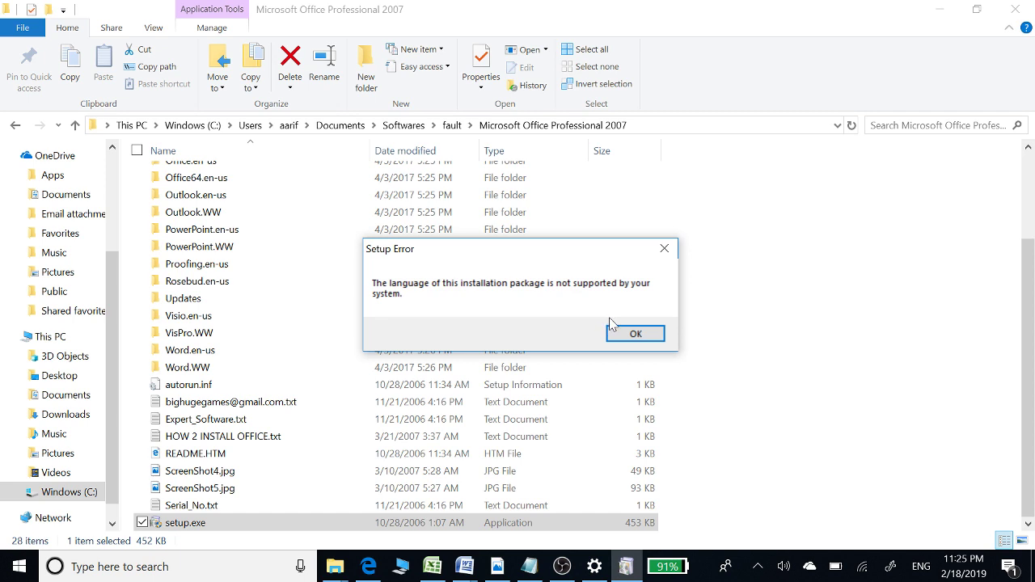
left_click(636, 334)
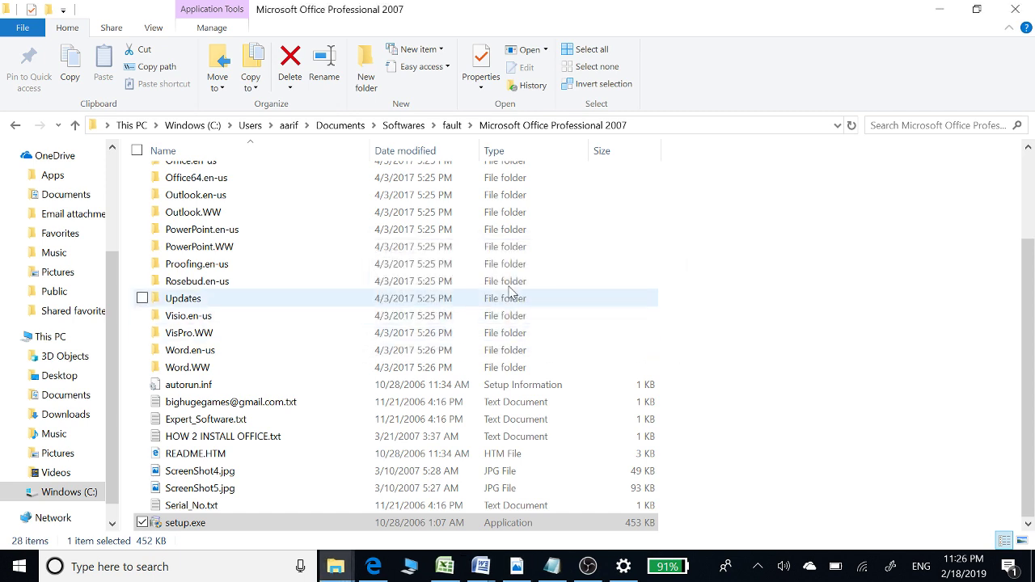
Go up to the Softwares folder and select the Office 2007 .7z archive
left_click(74, 126)
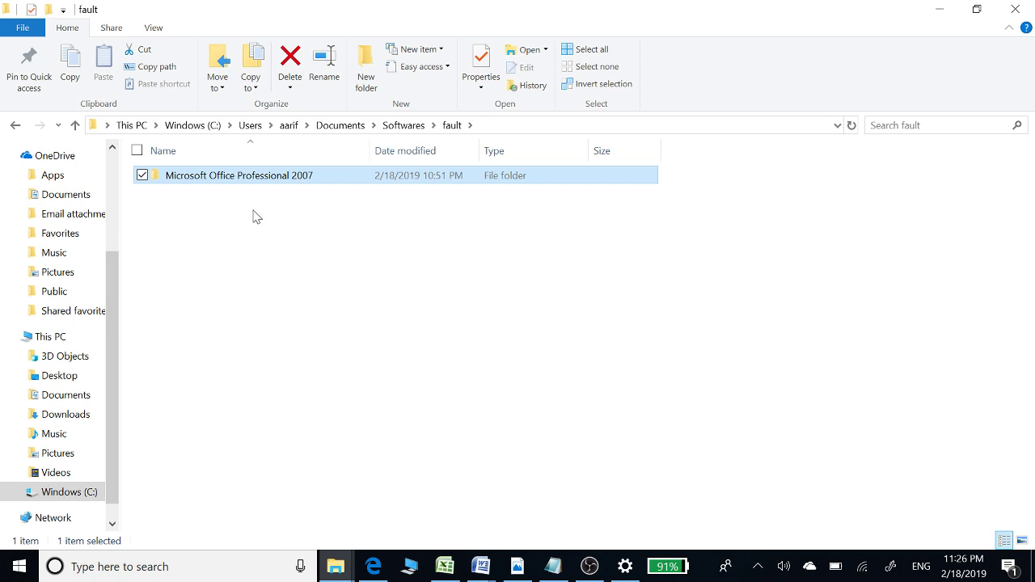
left_click(75, 126)
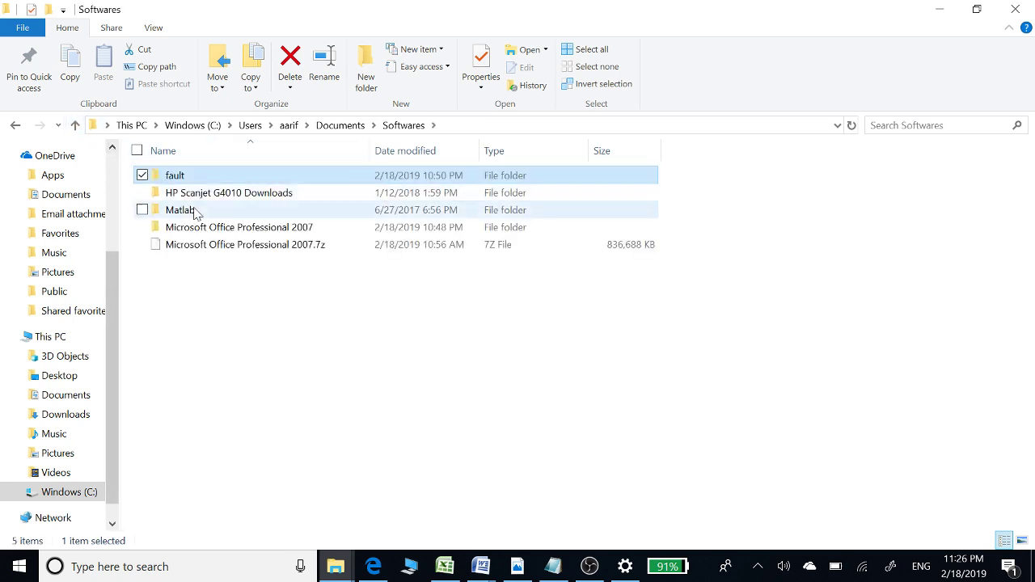
left_click(243, 245)
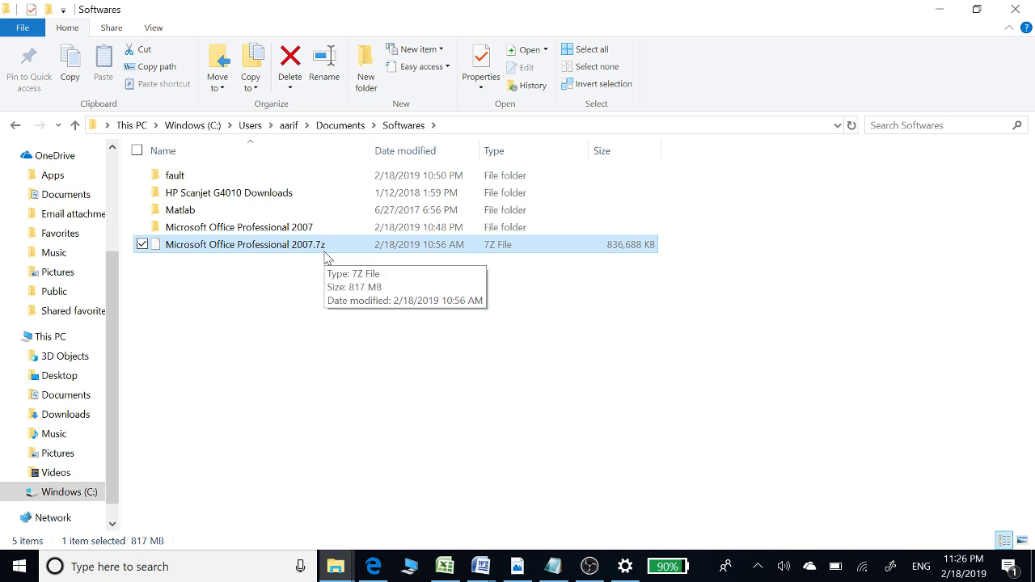
left_click(308, 280)
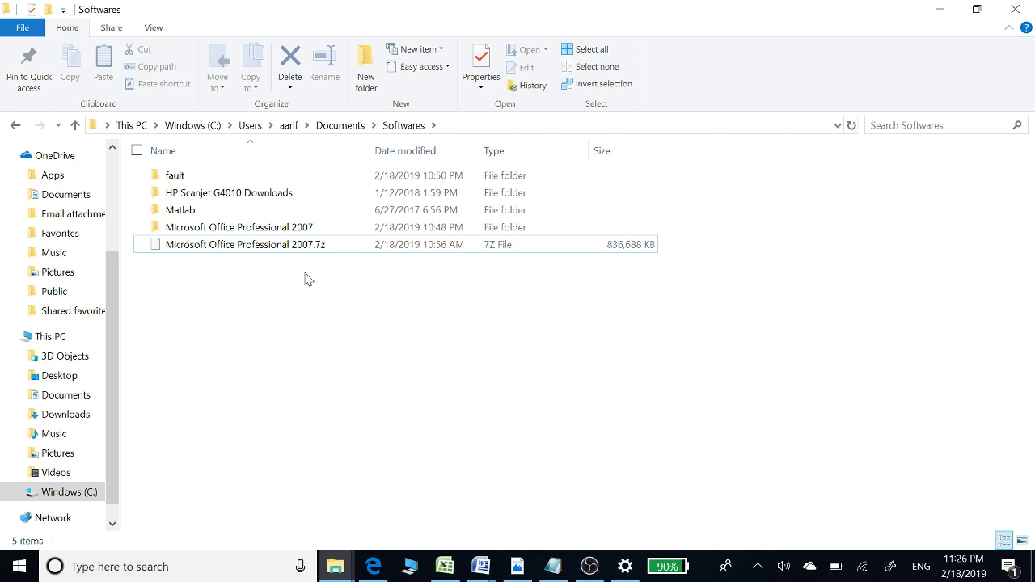
left_click(293, 251)
Check the .7z archive's actions without choosing one, then open the extracted Office 2007 folder
right_click(292, 251)
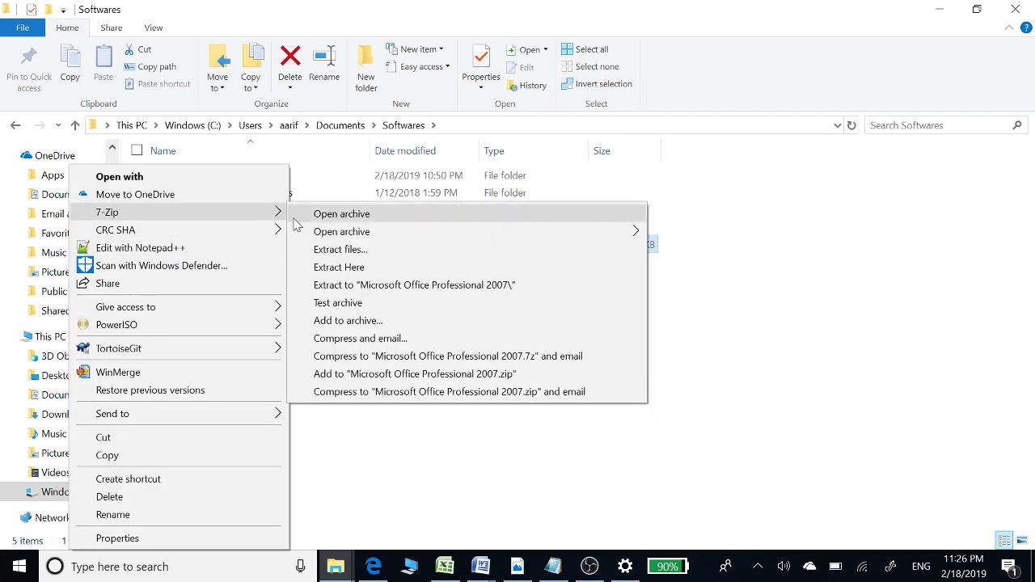
mouse_move(179, 212)
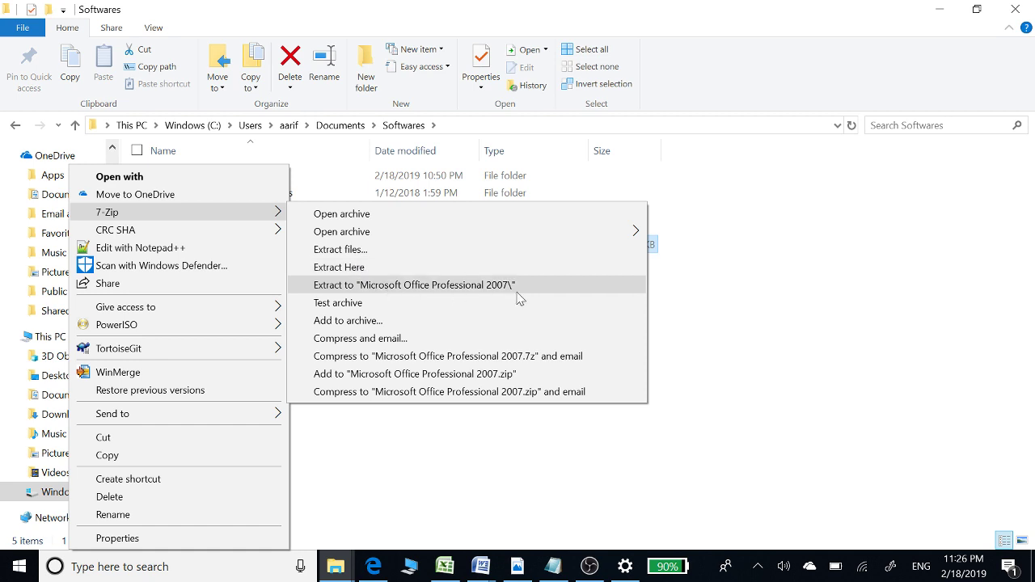
left_click(719, 329)
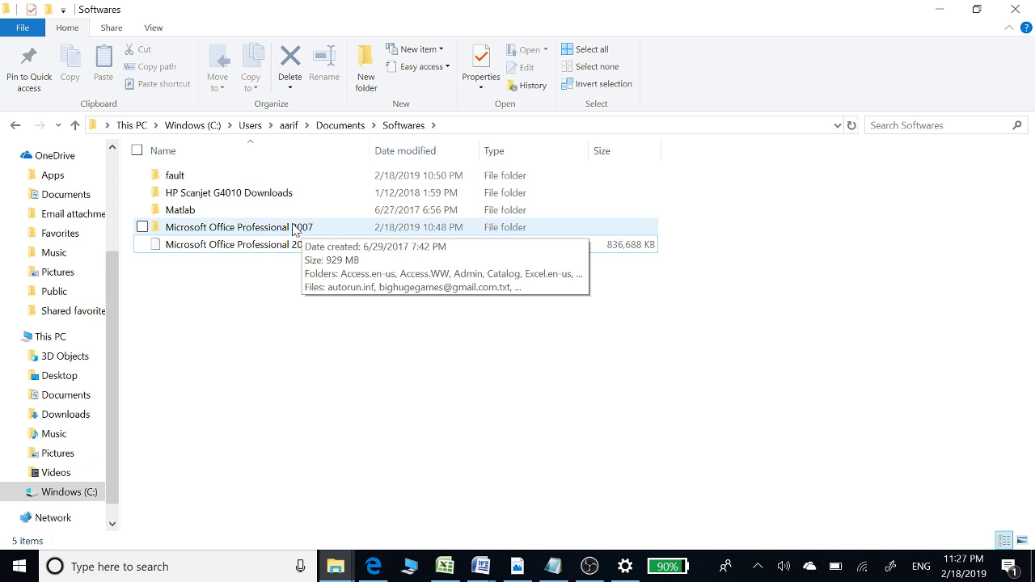
double_click(292, 229)
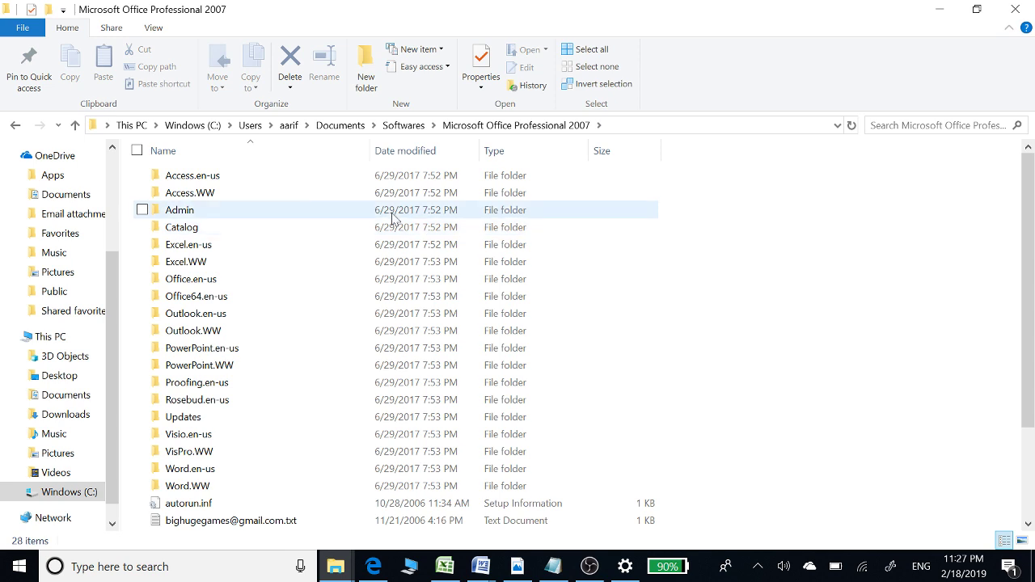
left_click_drag(1025, 263, 1034, 429)
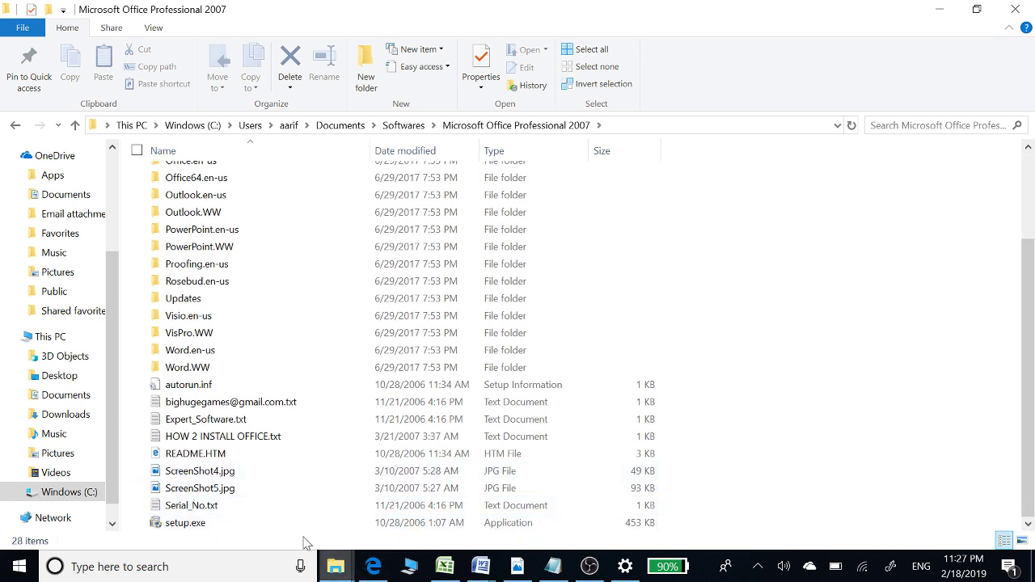
Run setup.exe from the extracted folder, then cancel it at product selection
double_click(241, 526)
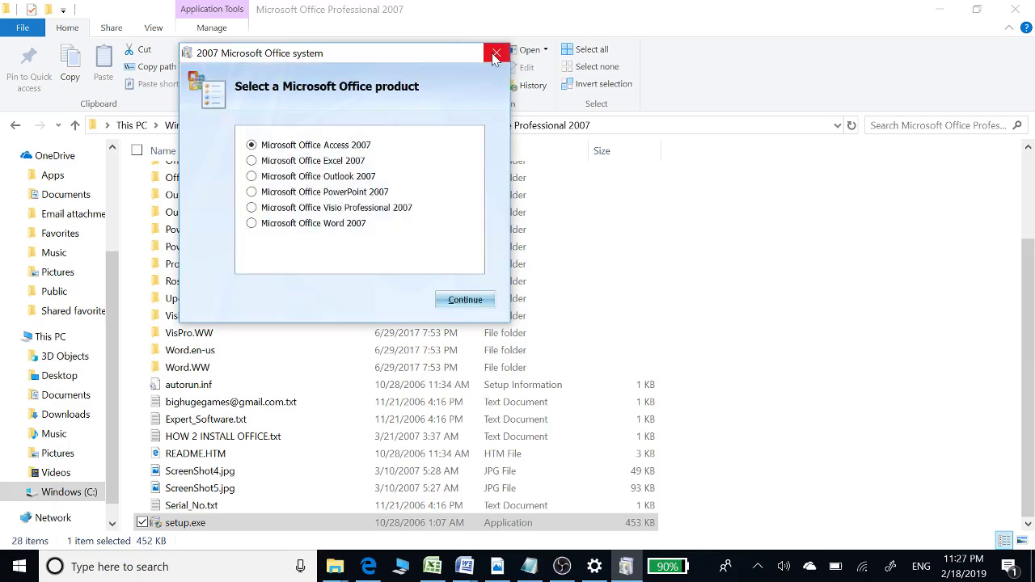
left_click(495, 53)
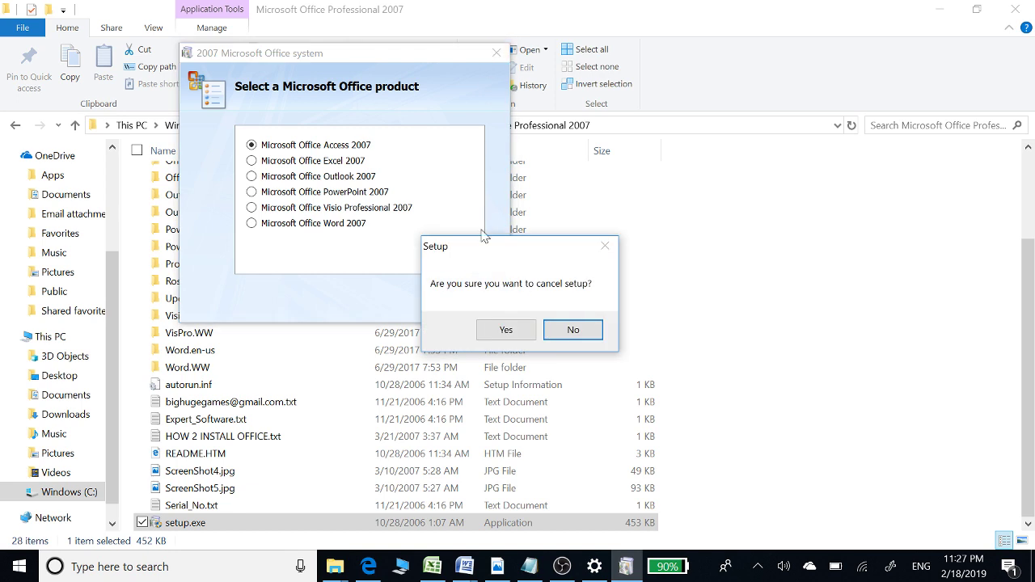
left_click(493, 335)
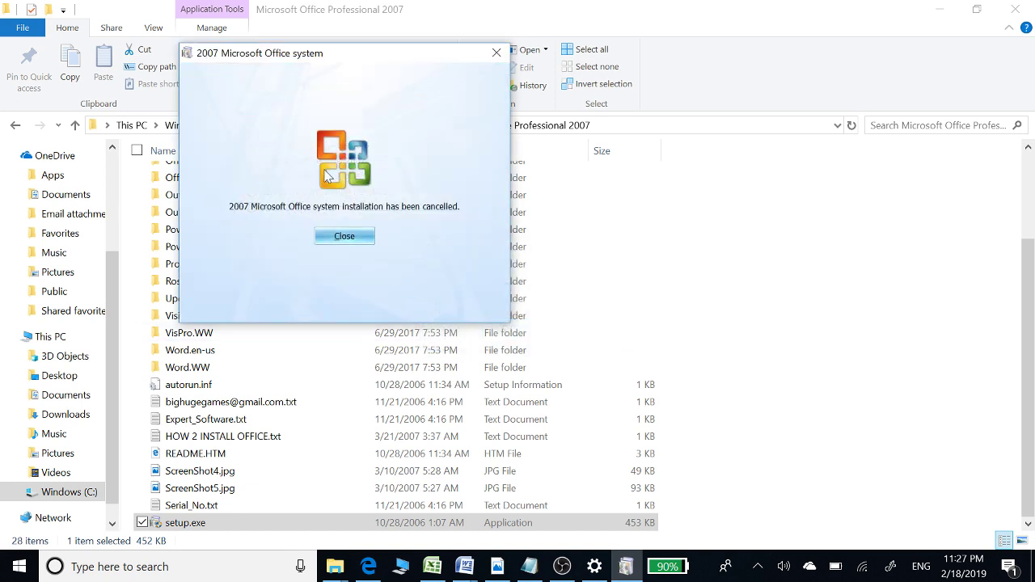
left_click(340, 236)
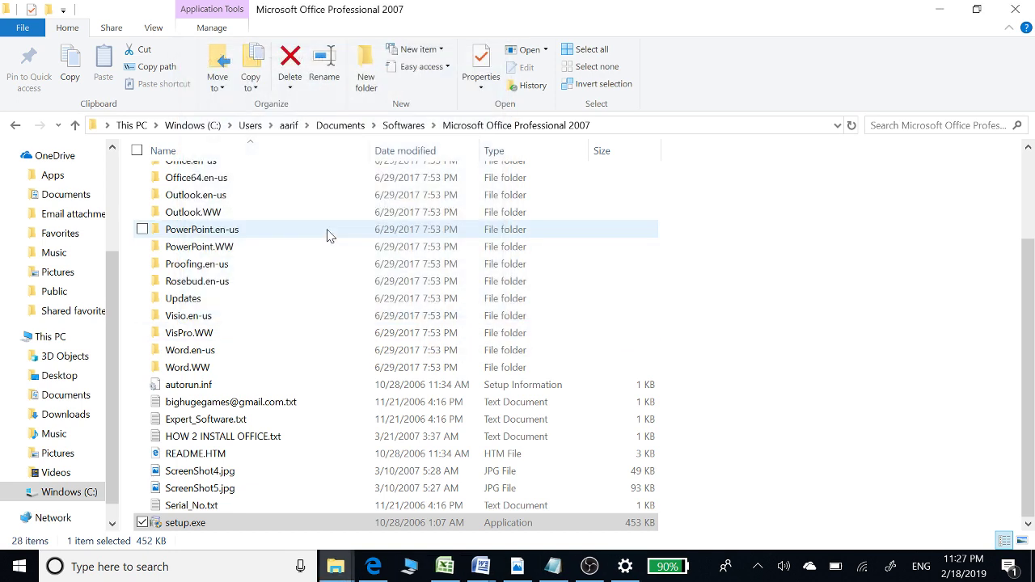
Return to the Softwares folder, clear the selection, and bring up Windows search
left_click(74, 126)
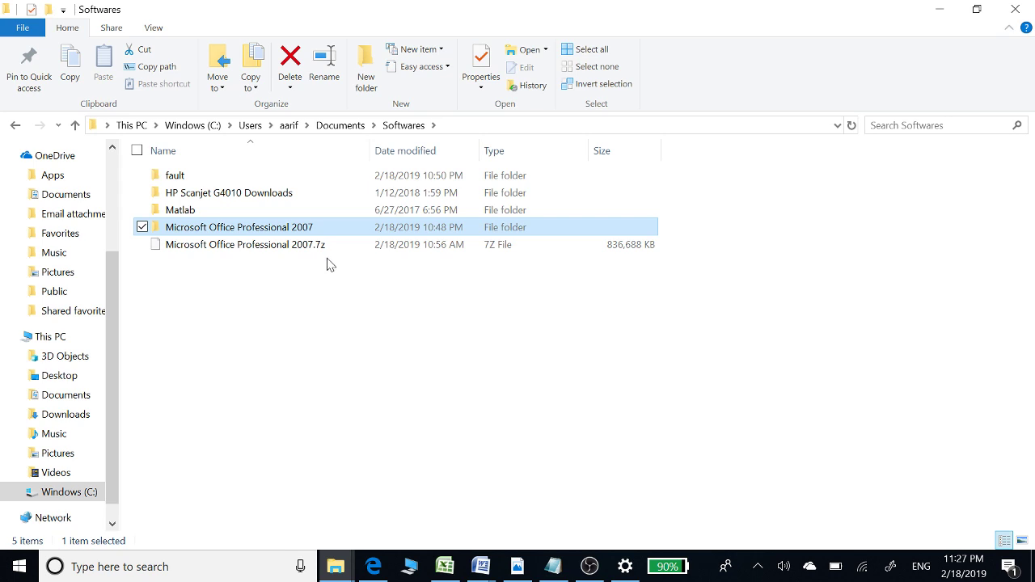
left_click(329, 265)
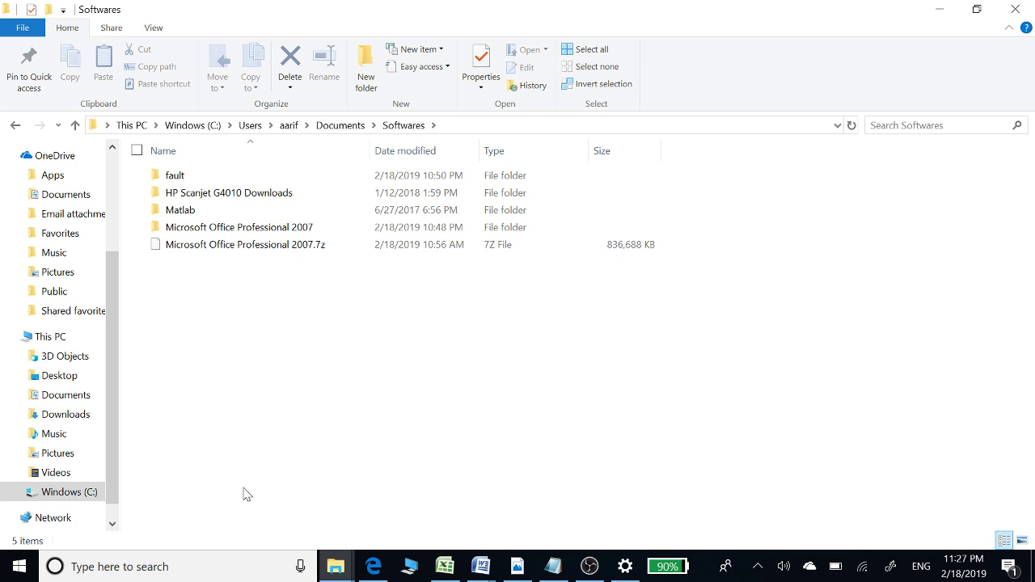
left_click(210, 570)
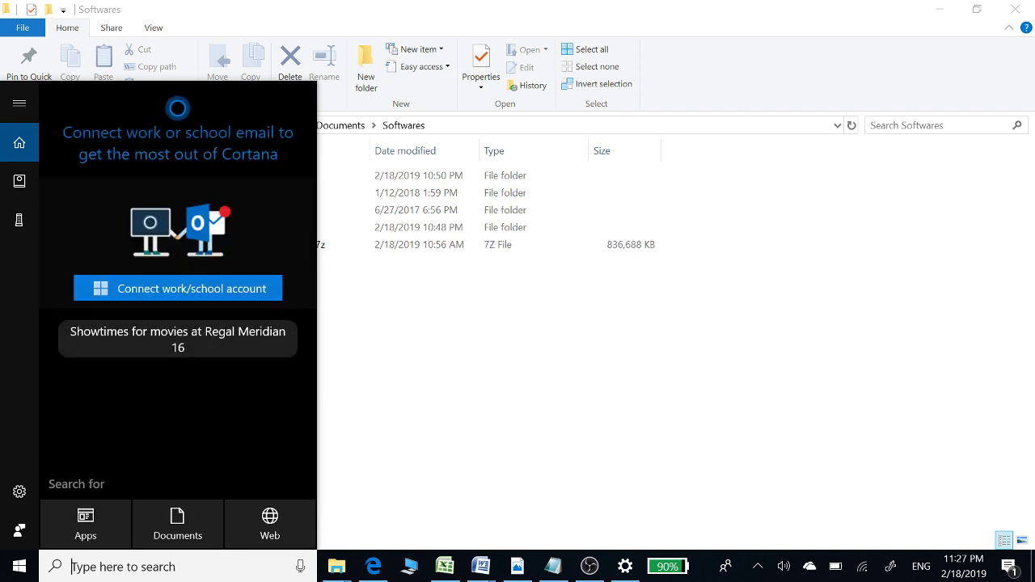
Check Region & language settings, leaving the country as United States, then return to Explorer
type("reg")
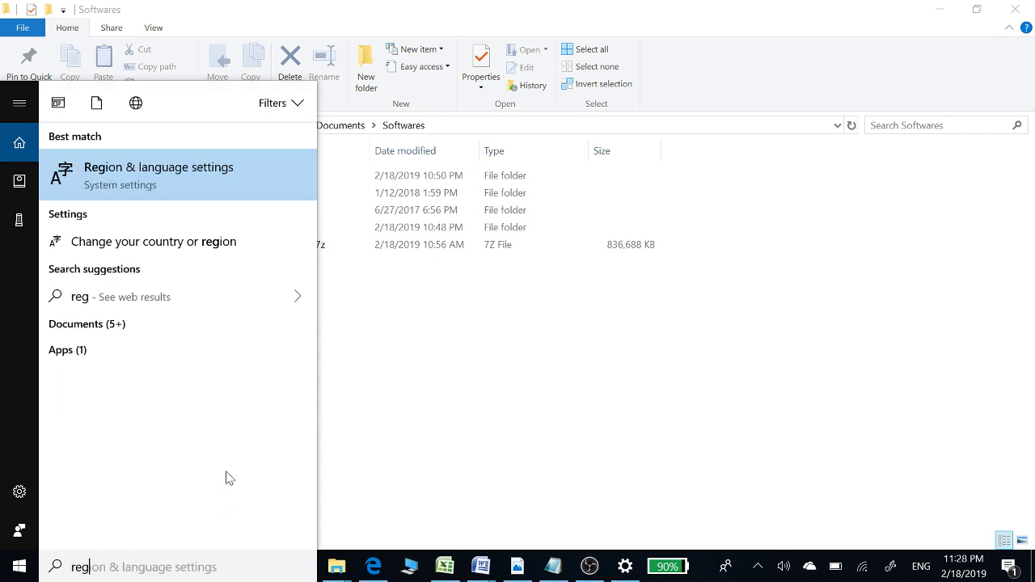
left_click(204, 182)
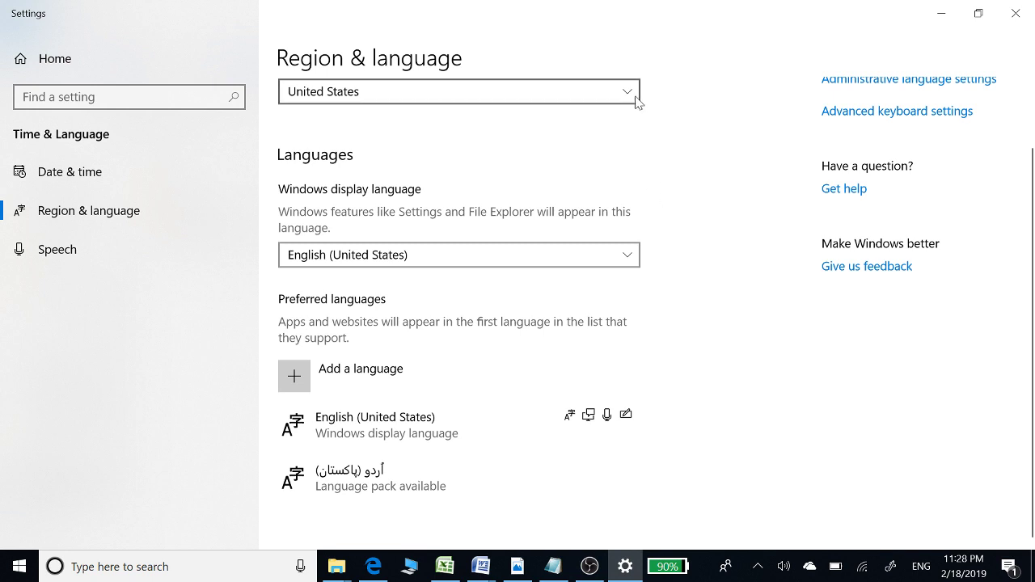
left_click(636, 97)
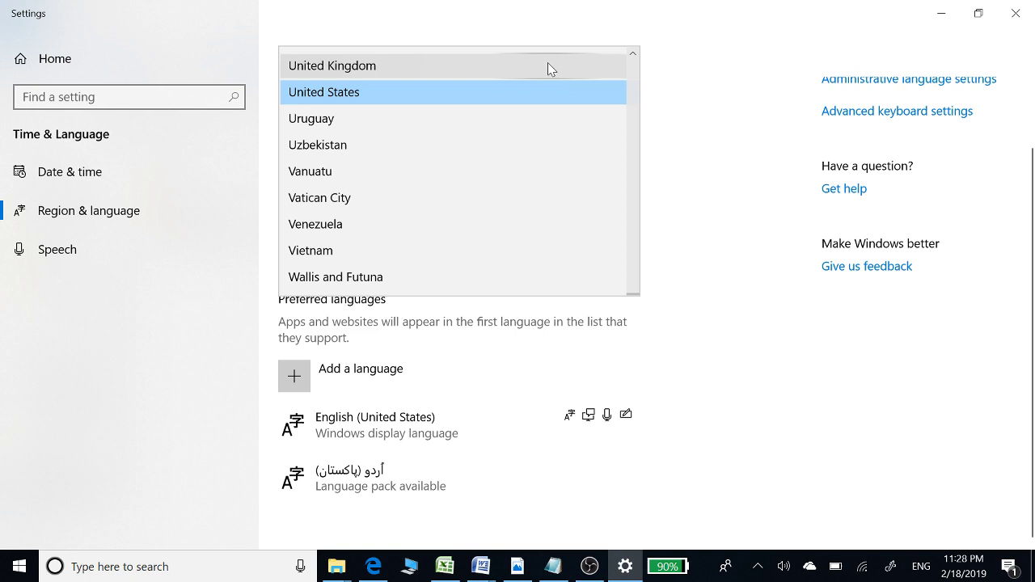
left_click(687, 114)
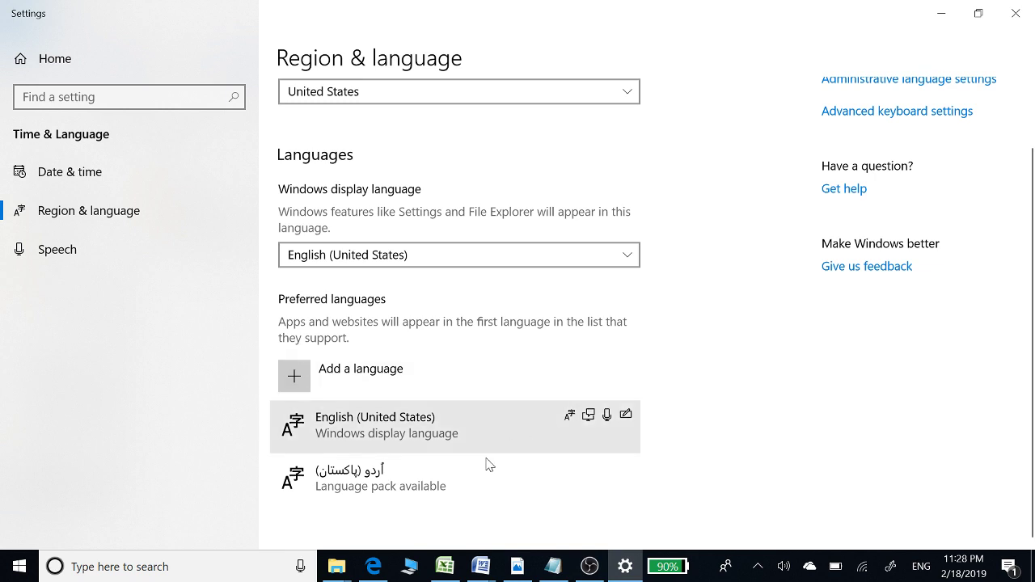
left_click(336, 568)
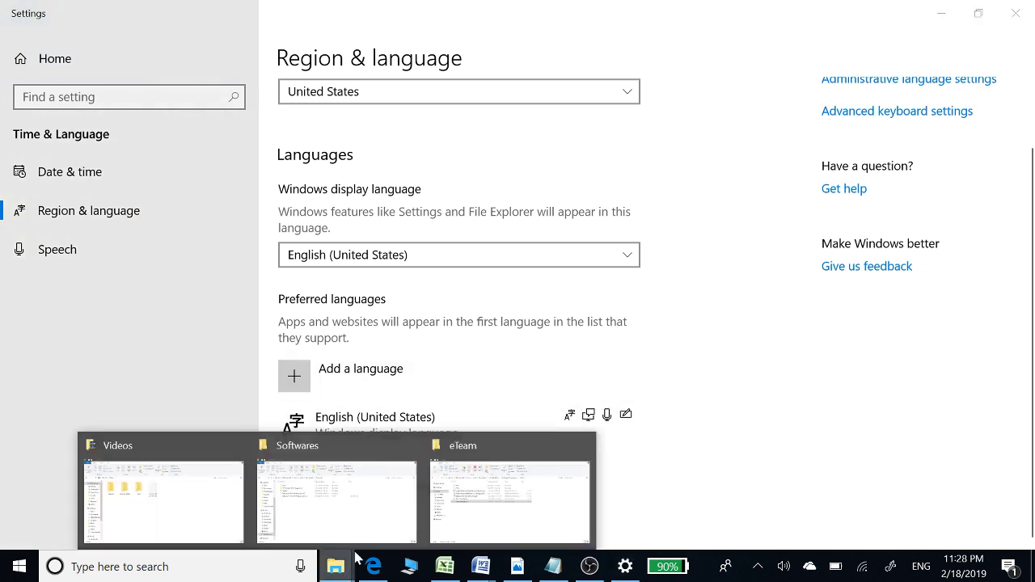